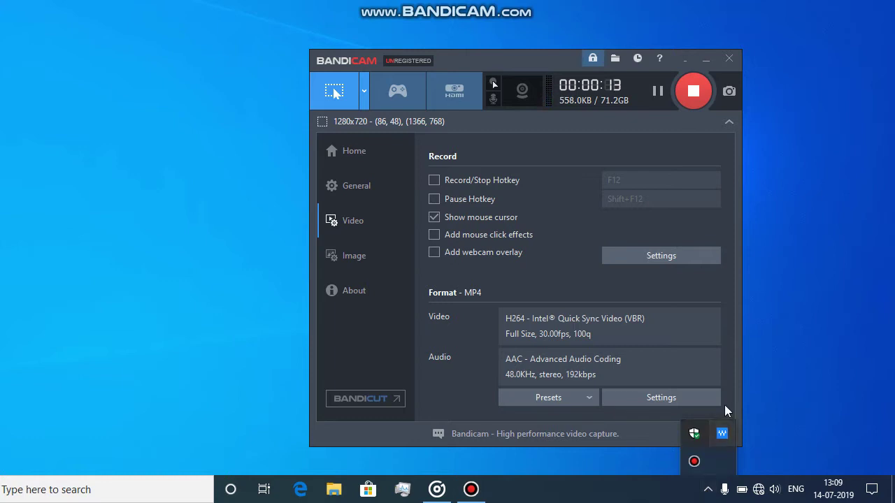
Step: Open Waves MaxxAudio Pro from the system tray and look through its Voice and Playback settings
left_click(644, 435)
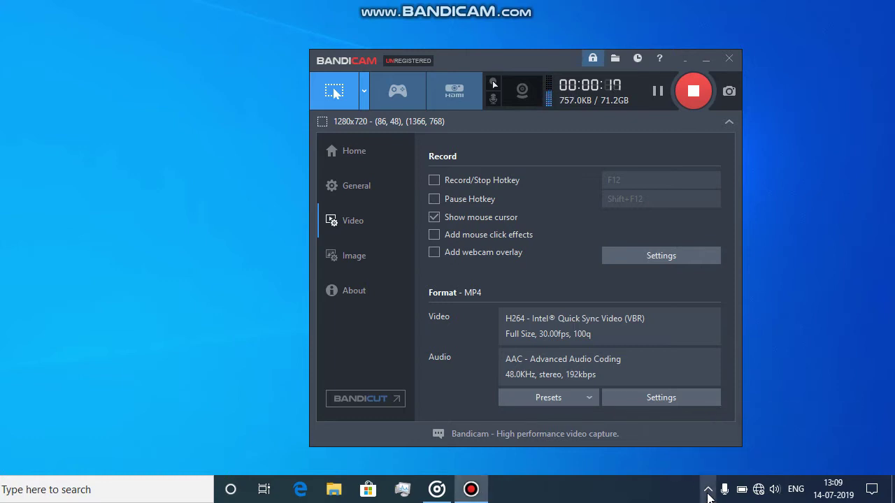
left_click(706, 488)
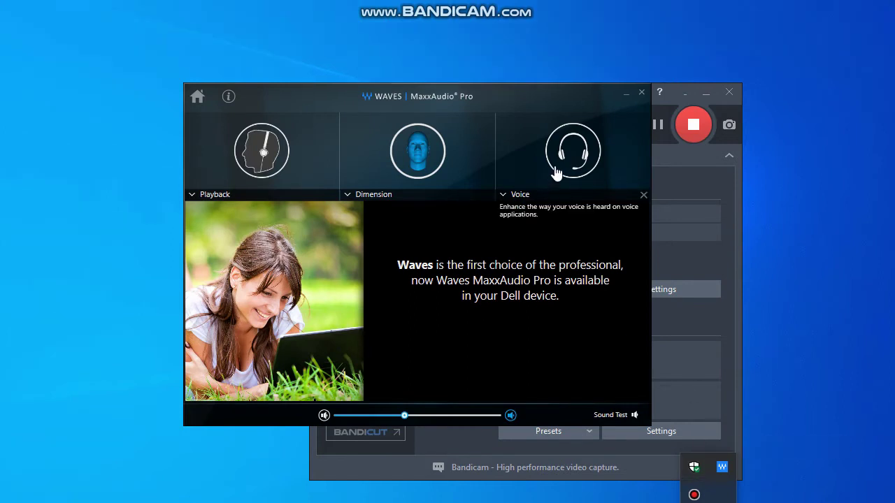
left_click(560, 131)
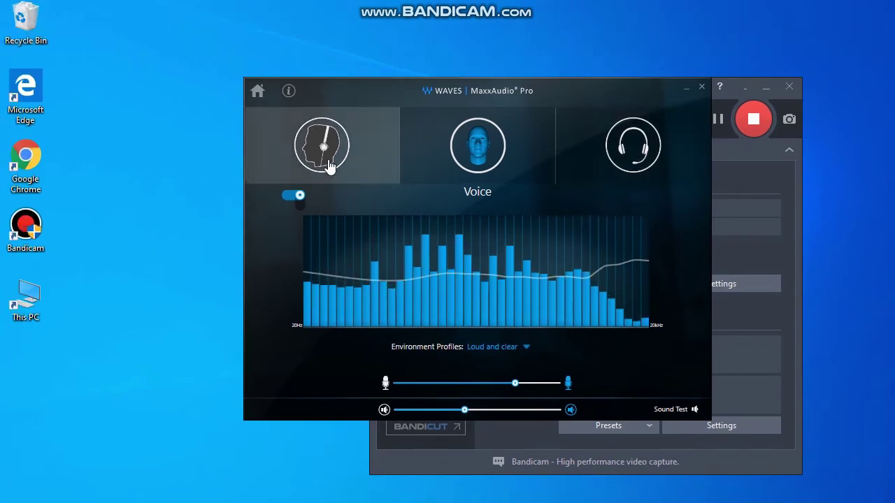
left_click(328, 167)
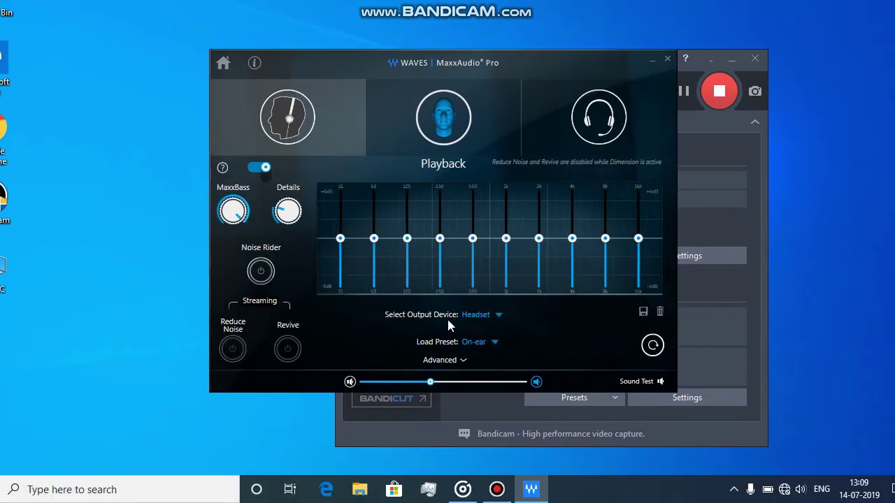
Step: Check the output devices offered for Playback without changing the selection, and close Waves MaxxAudio Pro
left_click(504, 346)
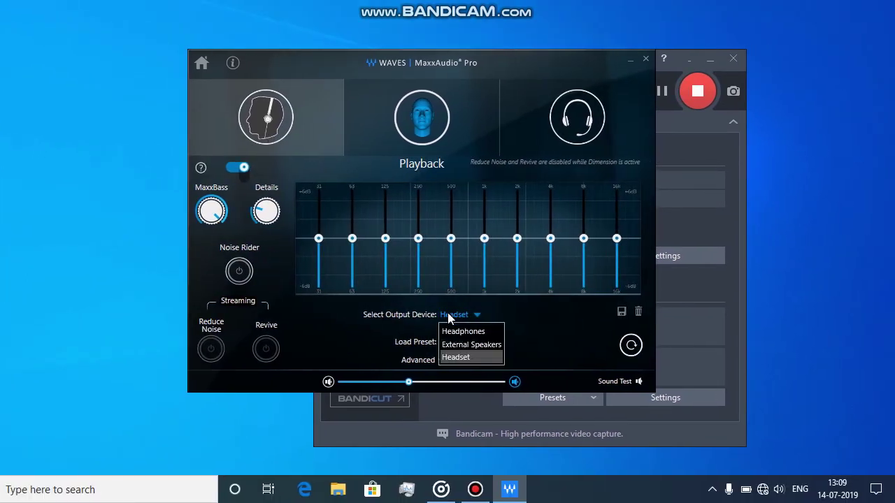
left_click(448, 317)
left_click(446, 317)
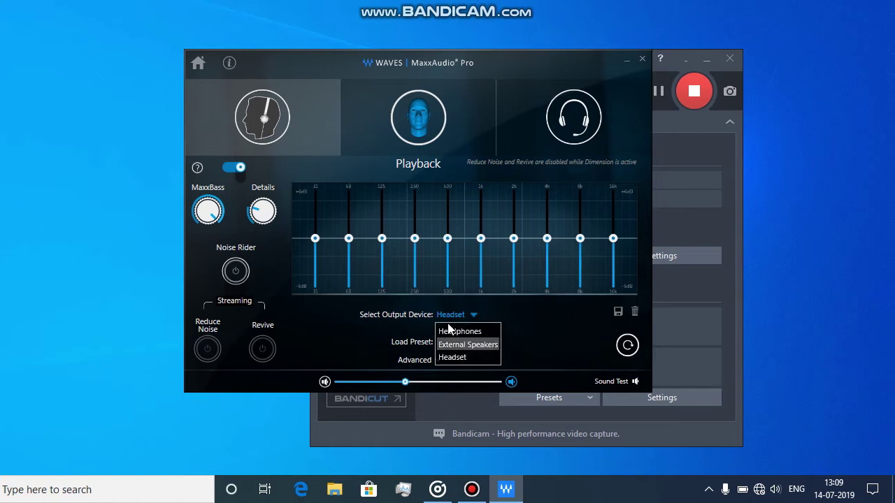
left_click(448, 317)
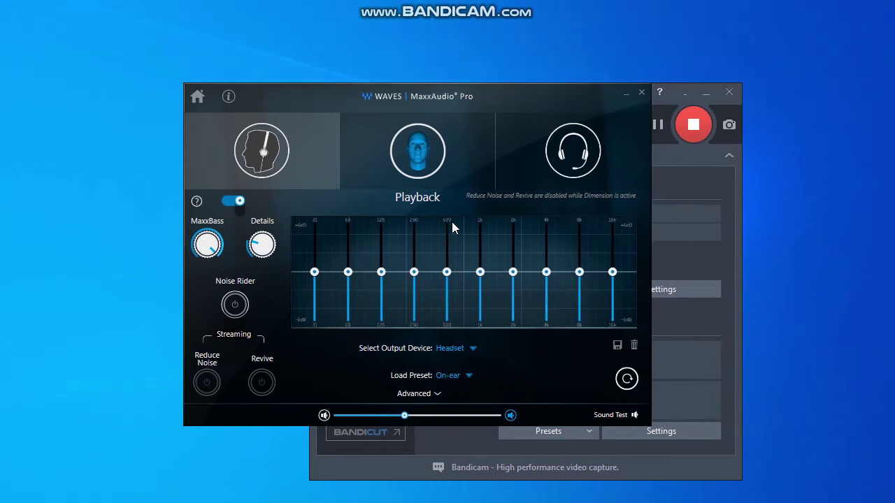
left_click(641, 96)
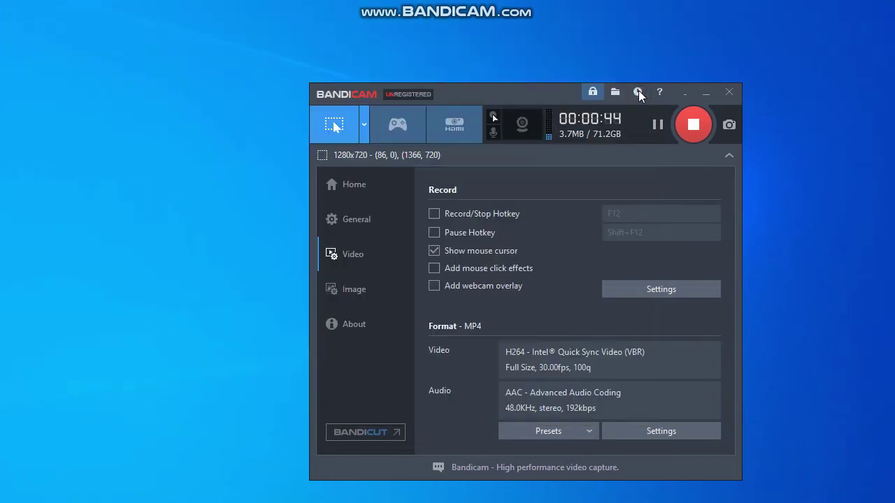
Step: Switch to Task Manager, review which audio programs are among the start-up entries, and close it
mouse_move(552, 101)
left_mouse_down()
mouse_move(535, 98)
mouse_move(542, 94)
left_mouse_up()
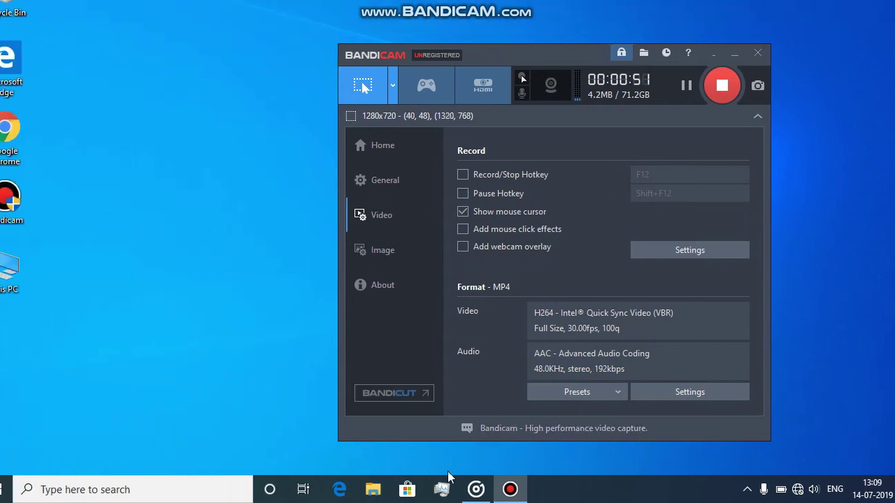
left_click(446, 490)
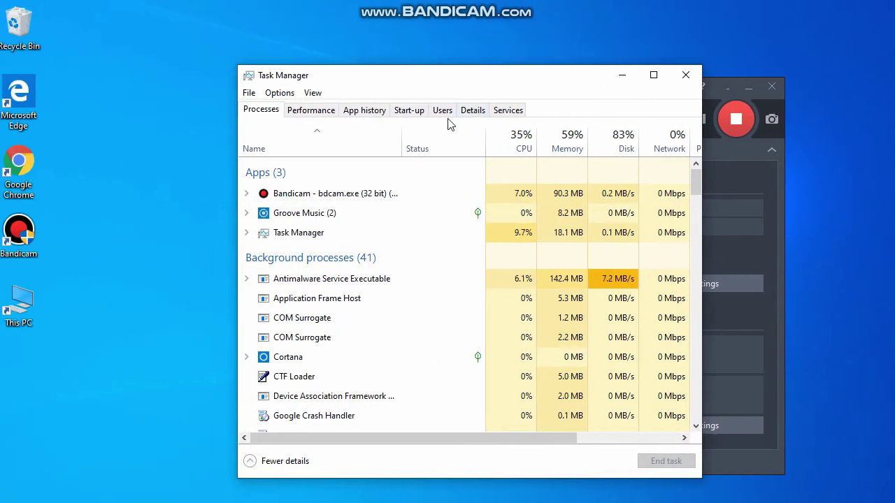
left_click(328, 118)
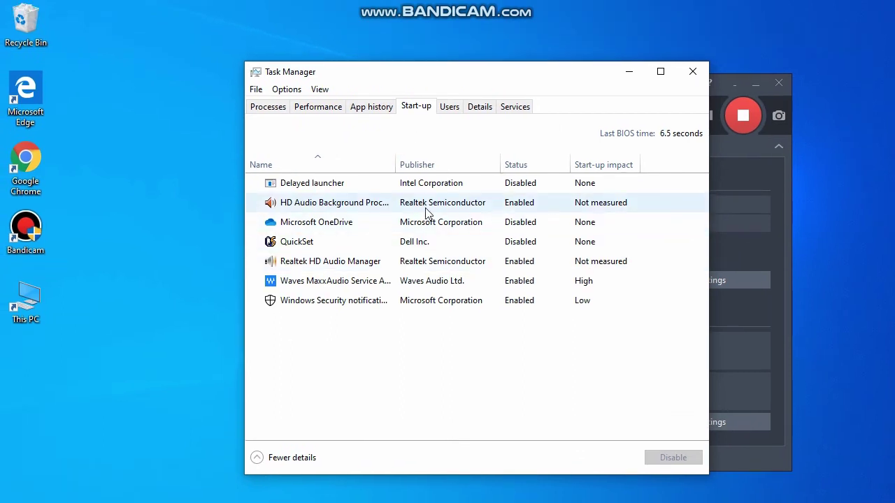
left_click(445, 261)
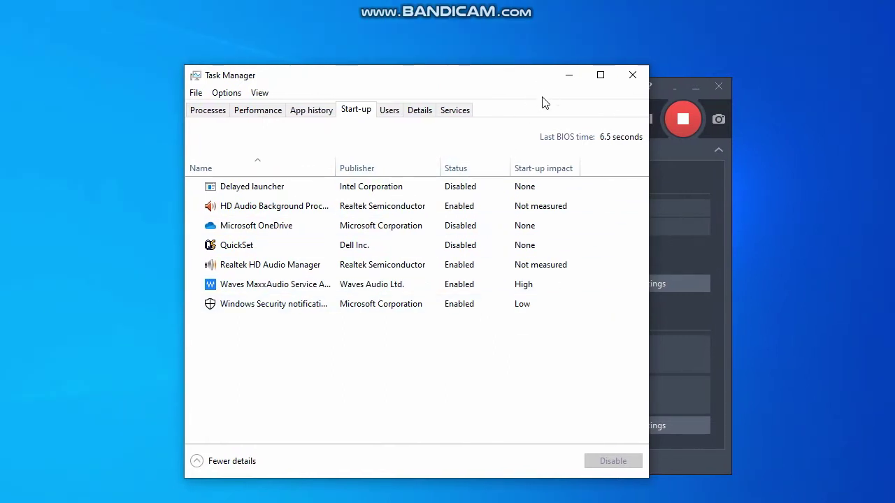
left_click(627, 78)
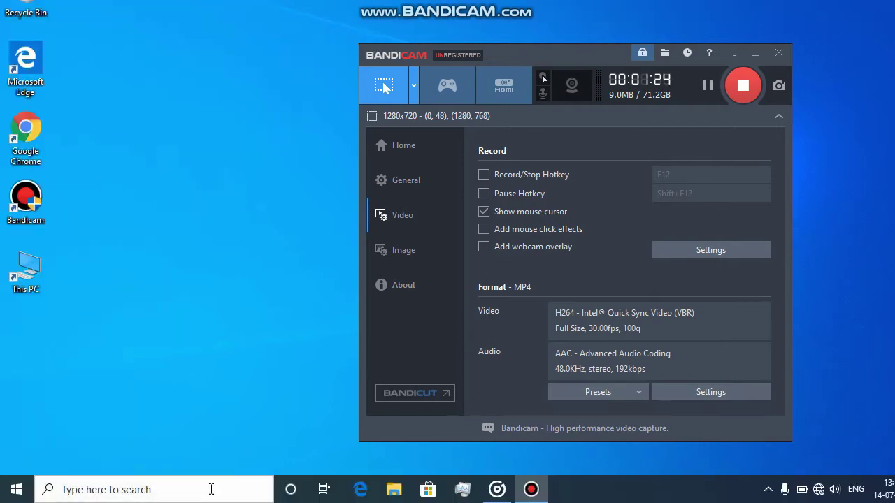
Step: Search for Control Panel, open it, and show its items as large icons
left_click(210, 488)
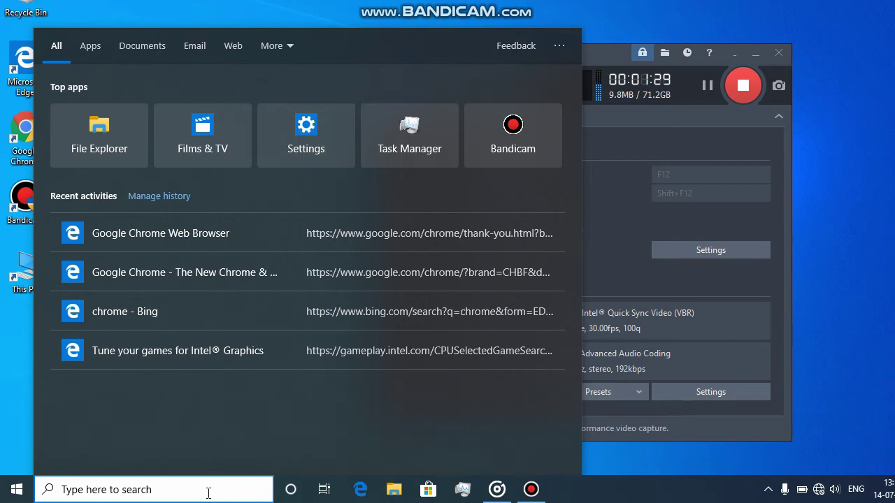
type("con")
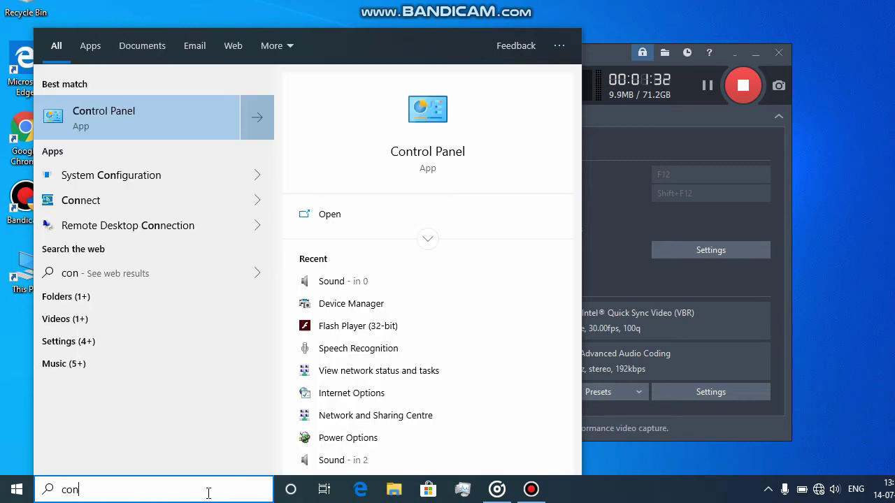
key("Return")
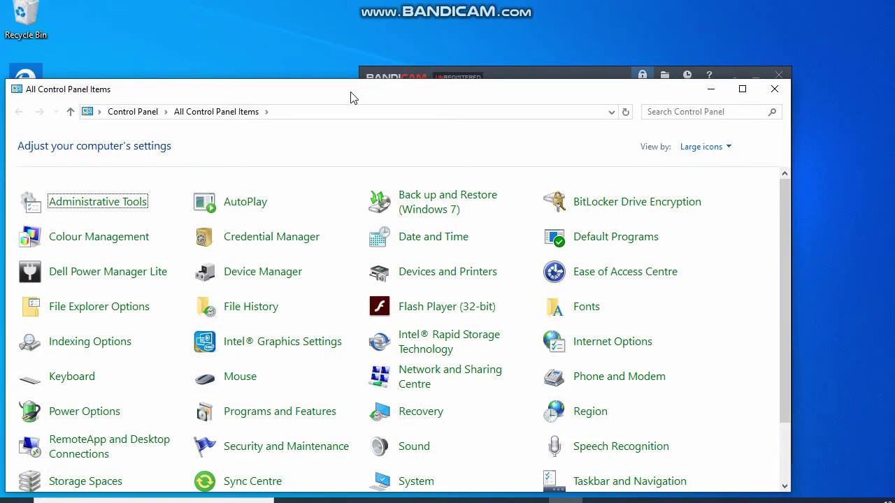
double_click(353, 98)
double_click(396, 2)
left_click_drag(427, 91, 447, 65)
left_click(723, 120)
left_click(732, 156)
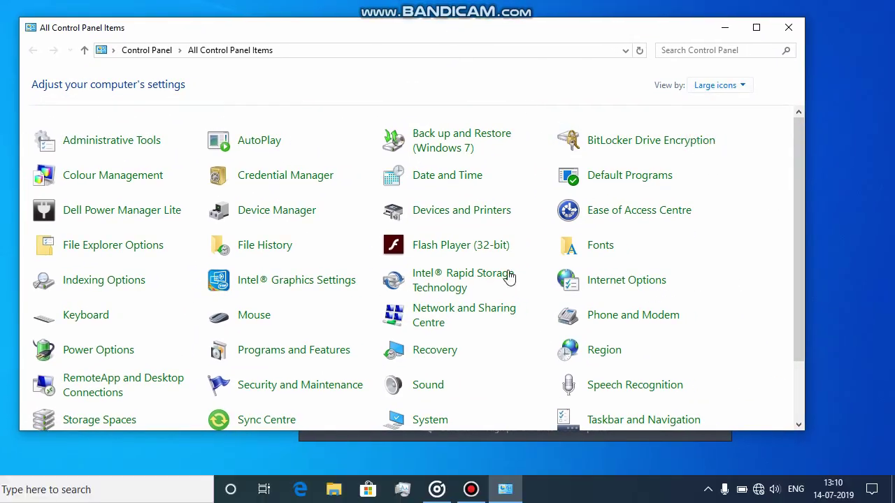
Step: Open the Sound settings and display the properties of the Microphone recording device
left_click(432, 388)
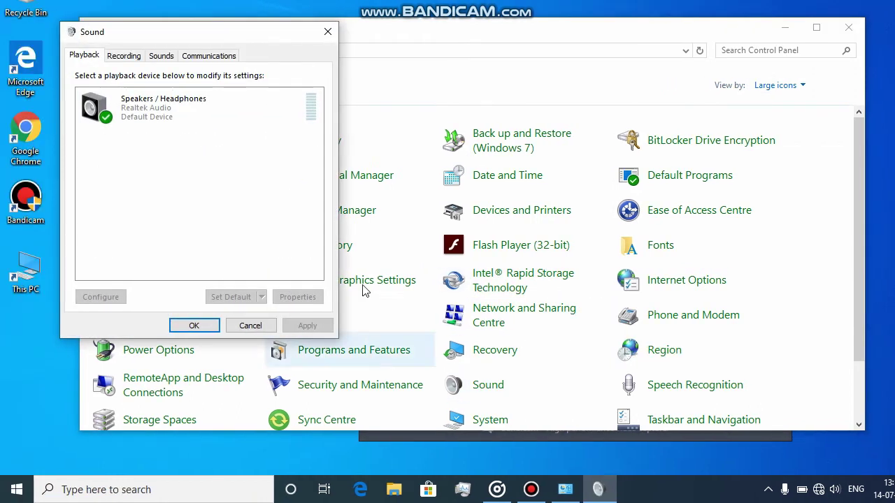
left_click_drag(148, 49, 353, 46)
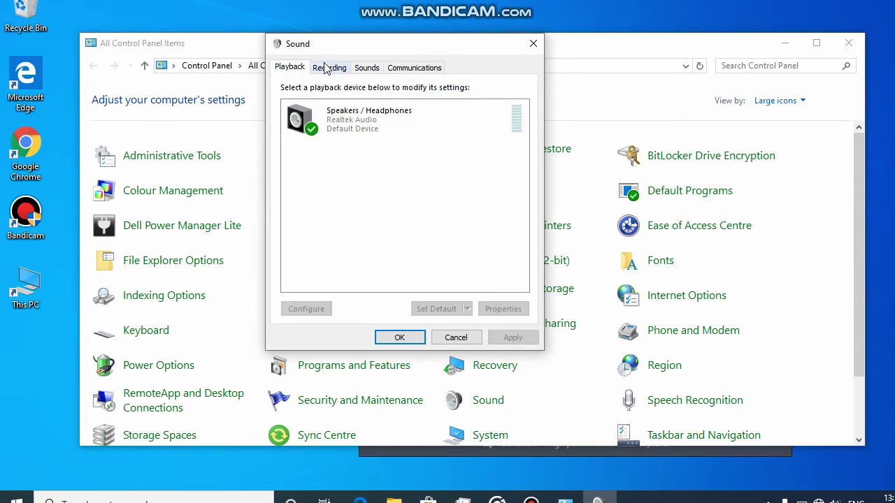
left_click(322, 68)
left_click(393, 124)
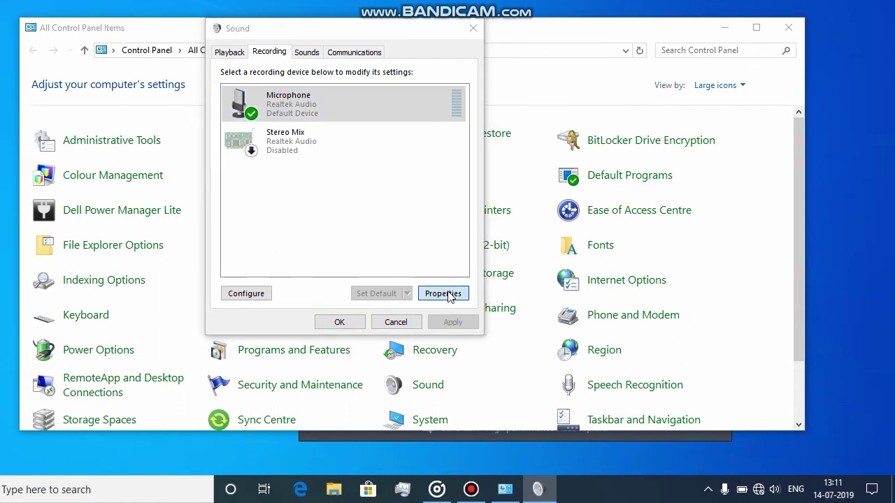
left_click(503, 308)
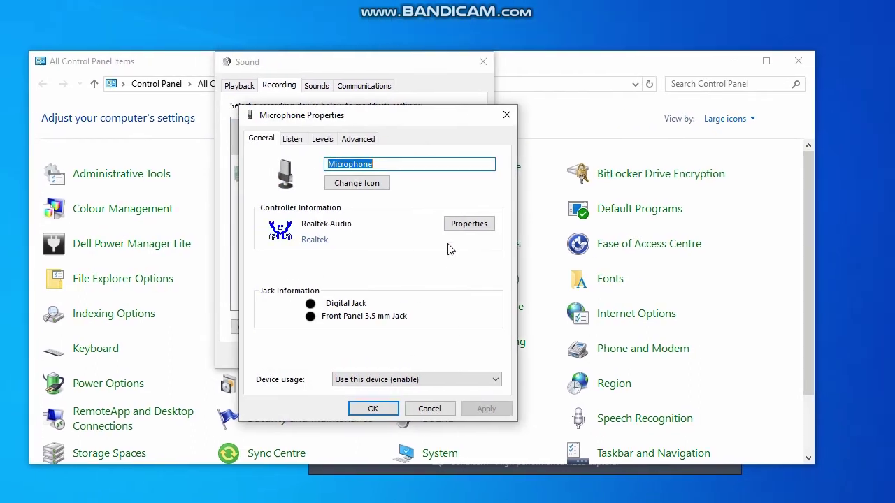
Step: Open the properties of the microphone's Realtek Audio controller and unlock them for changing settings
left_click(517, 225)
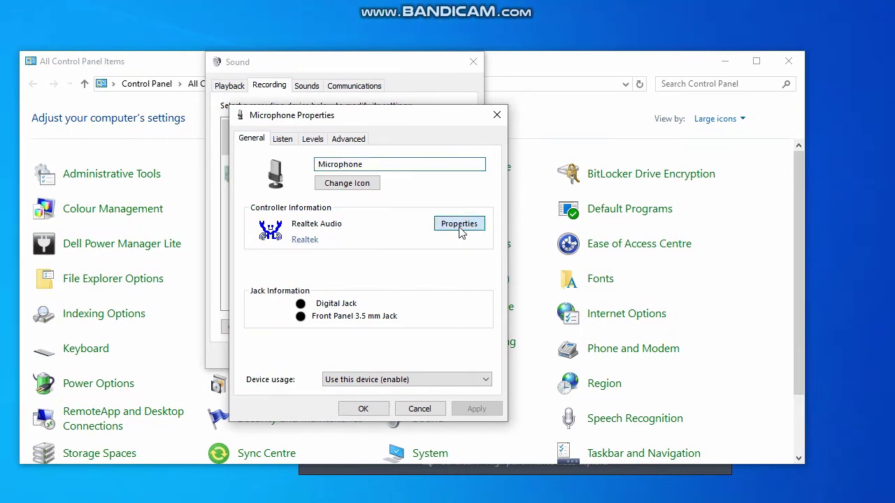
left_click_drag(254, 90, 465, 101)
left_click(322, 119)
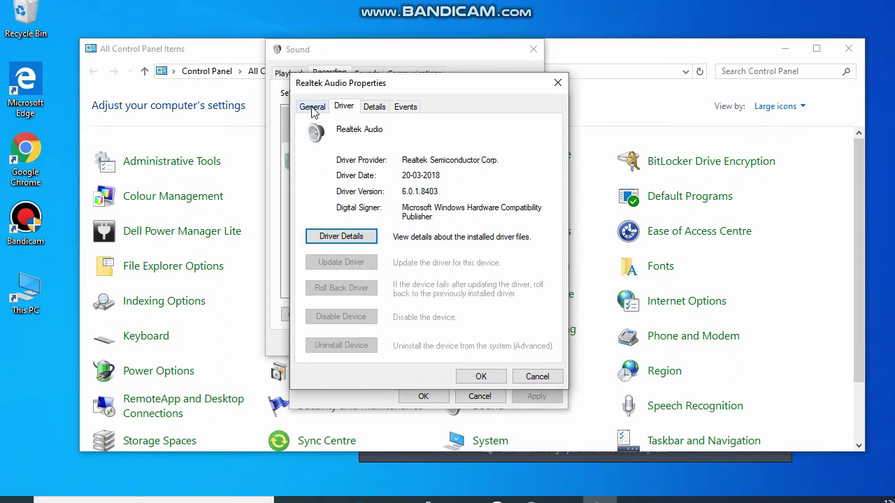
left_click(312, 86)
left_click(351, 323)
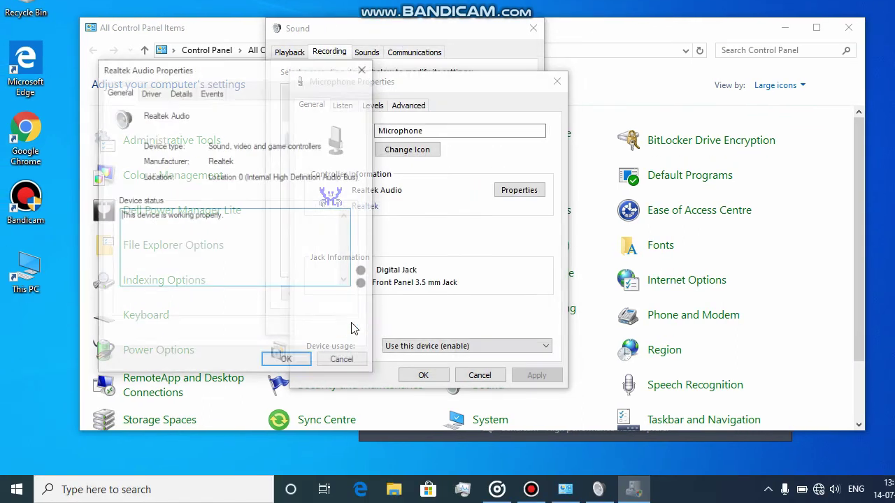
left_click_drag(277, 94, 474, 102)
Step: Start a manual driver update for Realtek Audio and choose to pick from the drivers available on the computer
left_click(346, 125)
left_click(354, 260)
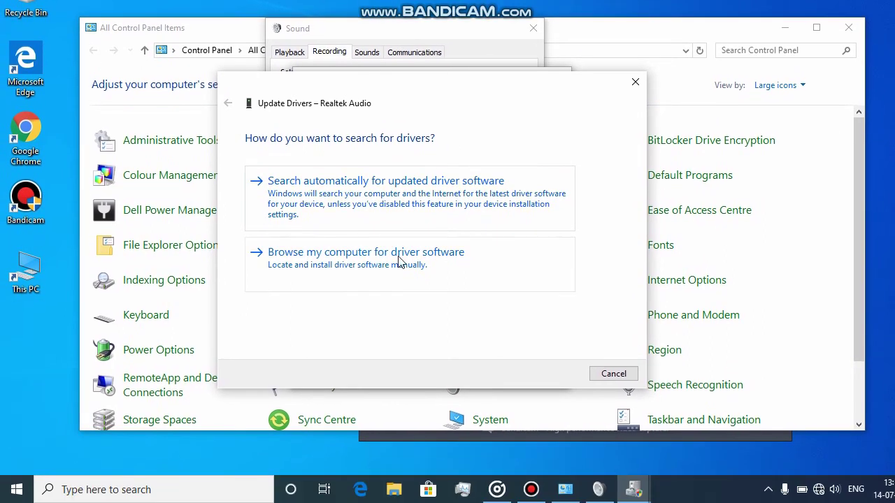
left_click(363, 266)
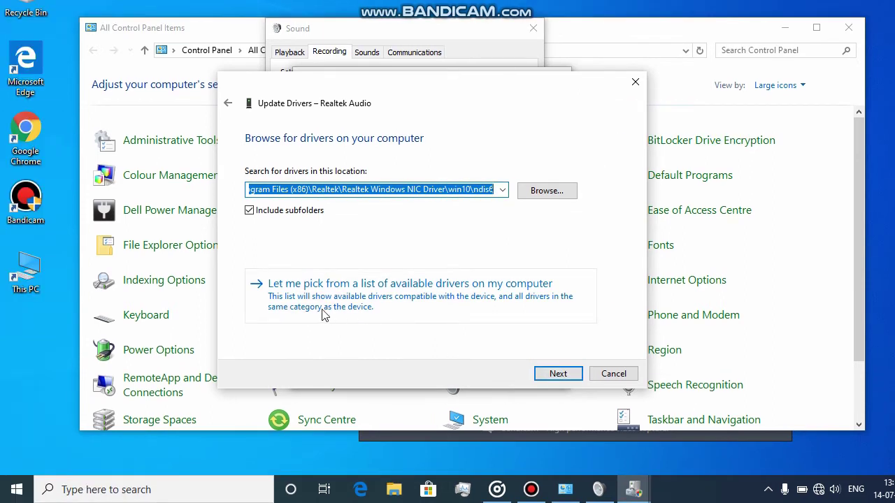
left_click(412, 308)
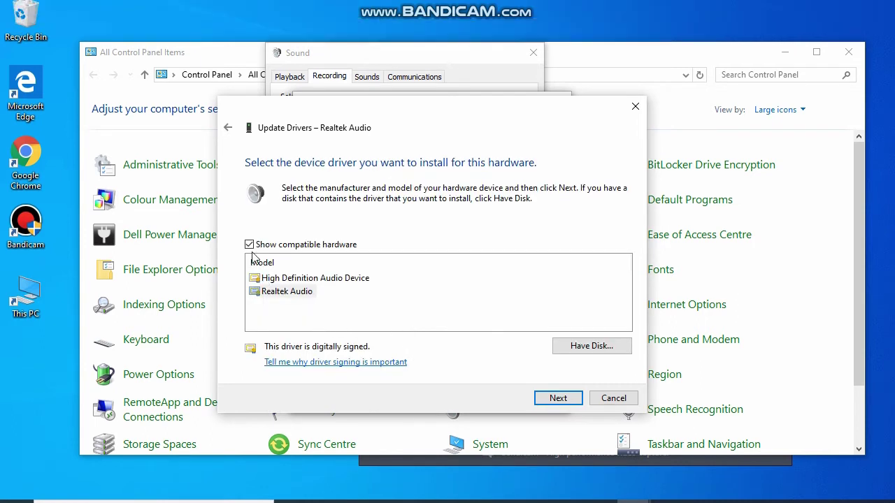
Step: Install the Realtek Audio driver from the list, keeping only compatible hardware shown
left_click(250, 220)
left_click(249, 252)
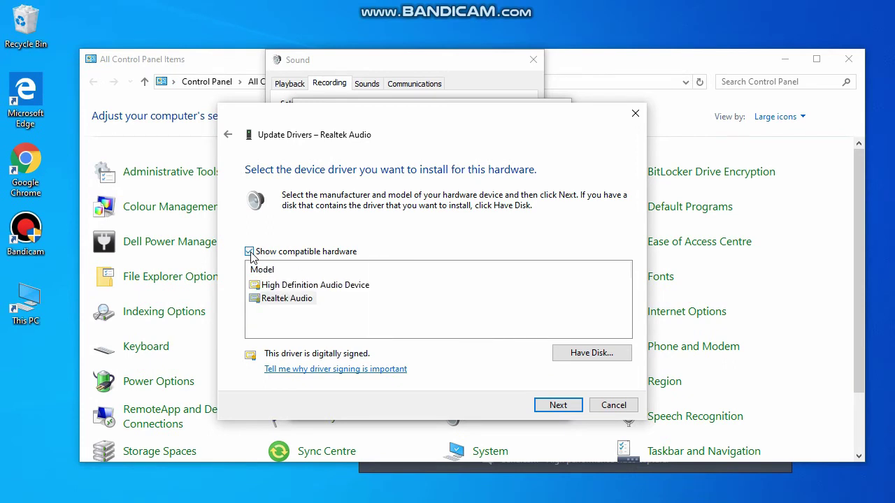
left_click(250, 251)
left_click(250, 251)
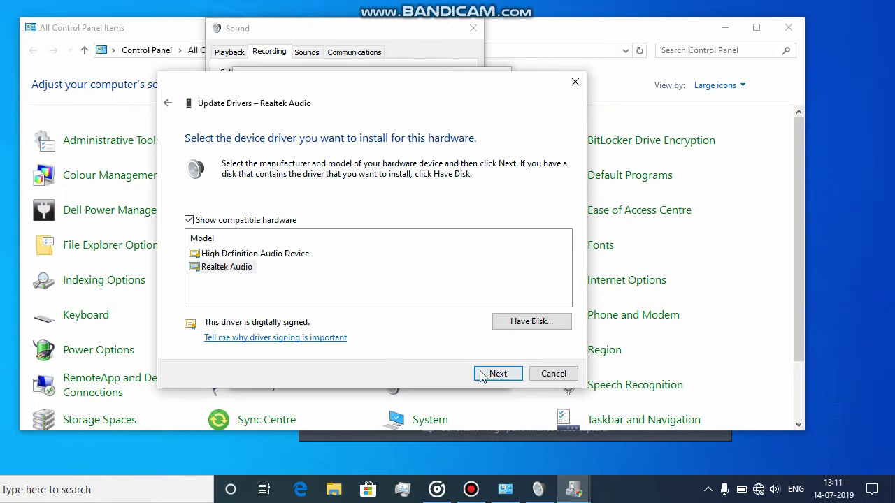
left_click(542, 373)
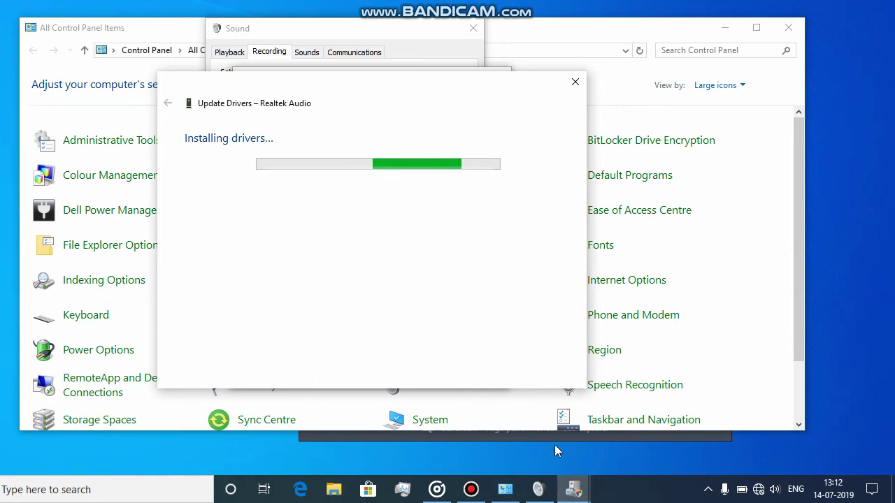
Step: Try to close the Realtek Audio driver update wizard during installation and dismiss the warning
left_click(549, 439)
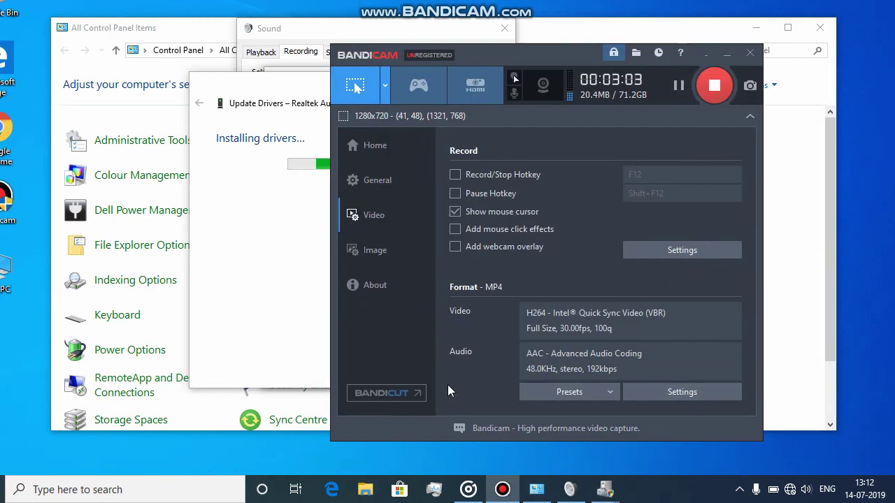
left_click(332, 325)
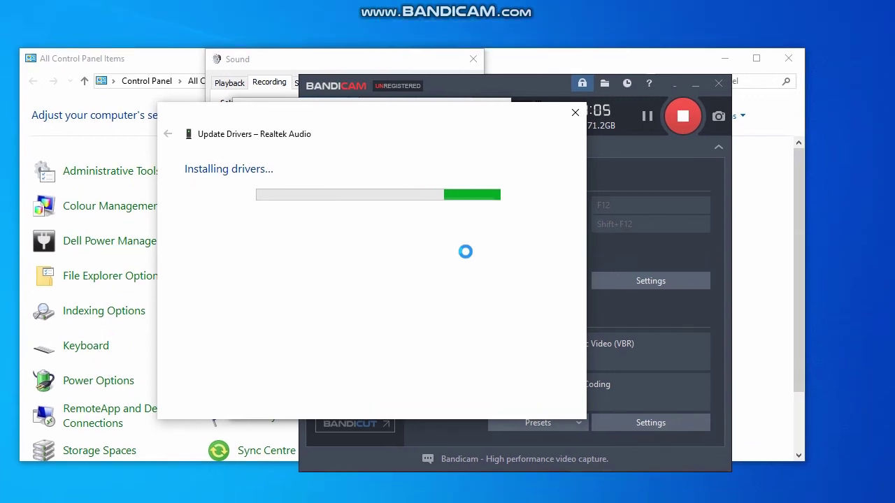
left_click_drag(463, 116, 372, 176)
left_click_drag(430, 177, 448, 147)
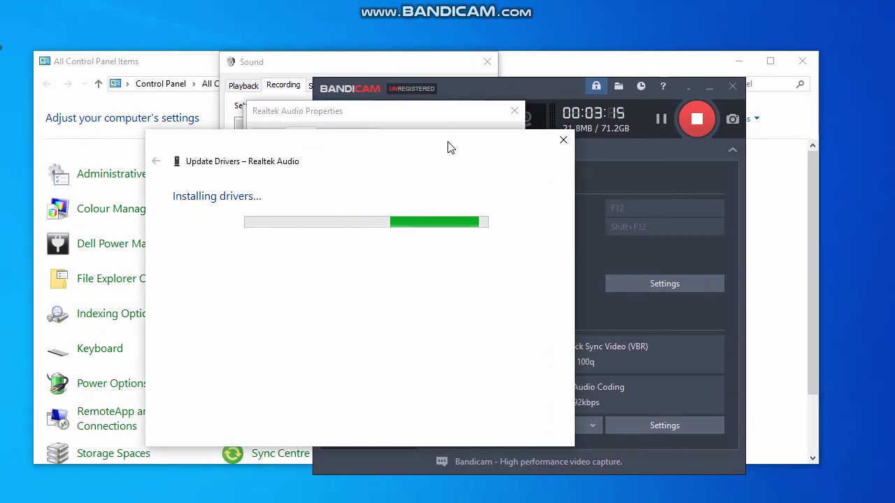
left_click(546, 143)
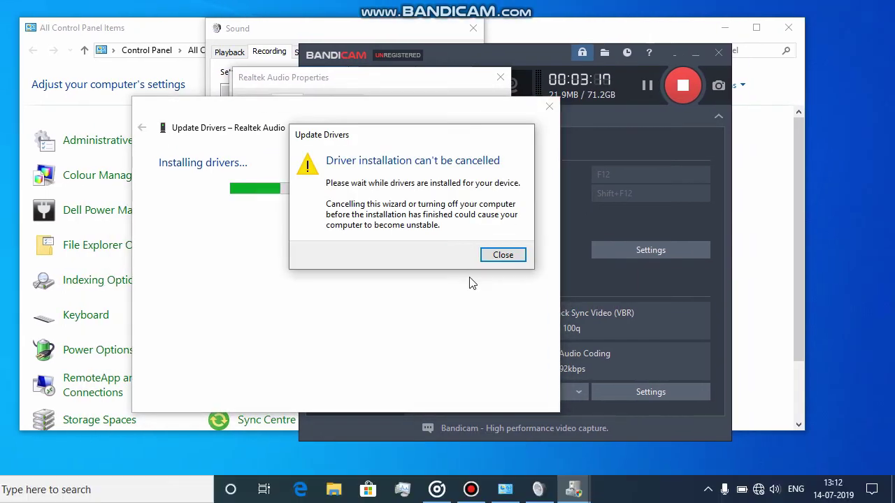
left_click(503, 256)
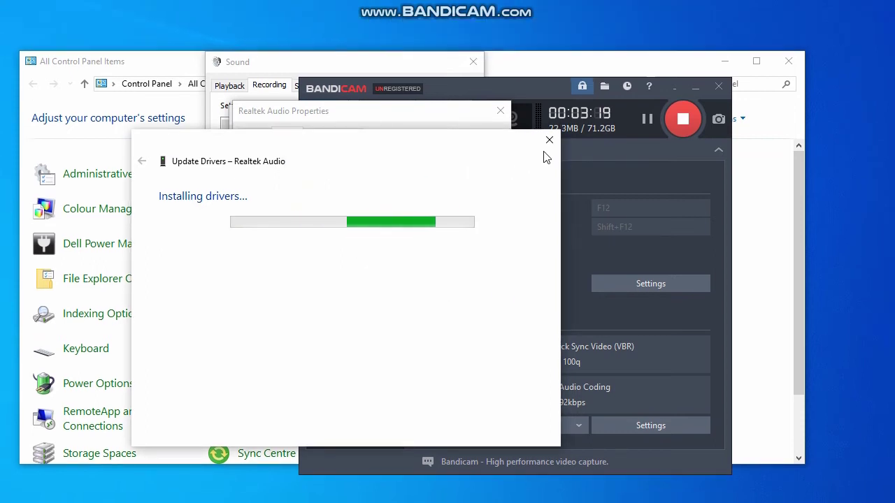
Step: Let the Realtek Audio driver installation finish, dismissing the cancellation warning, and close the update wizard
left_click(550, 140)
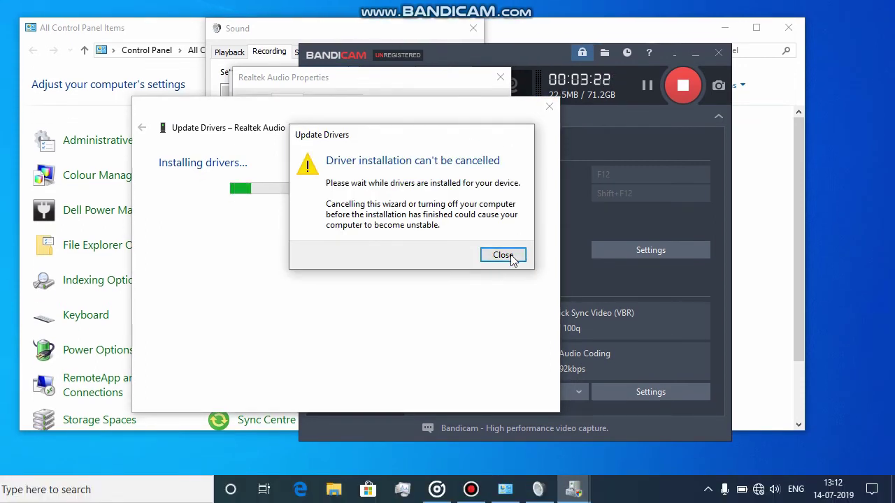
left_click(503, 288)
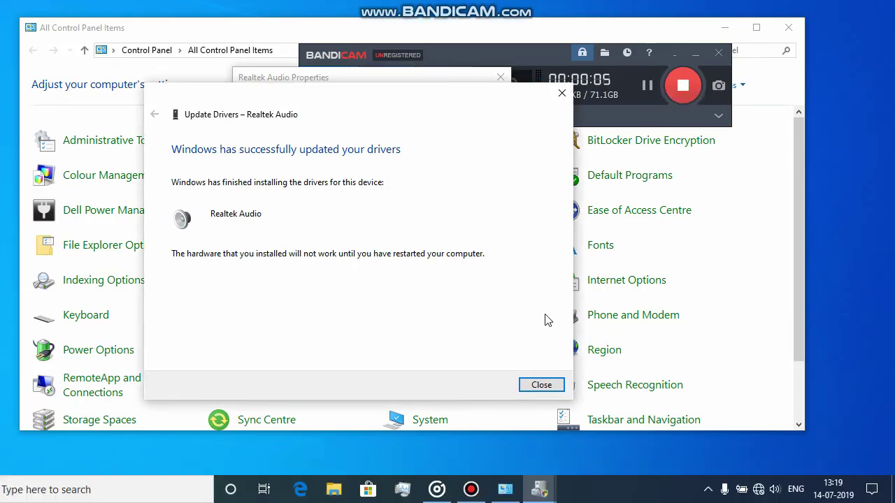
left_click(541, 385)
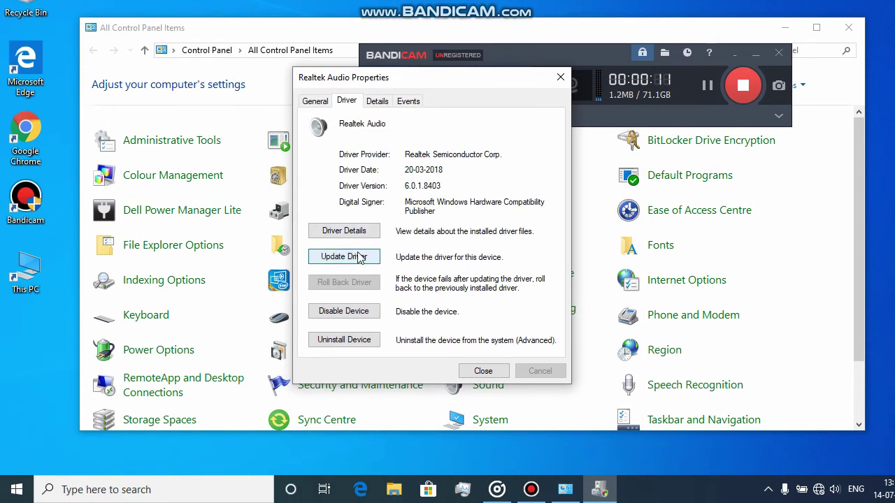
Step: View the compatible drivers offered for a manual Realtek Audio update and cancel the wizard without installing any
left_click(358, 257)
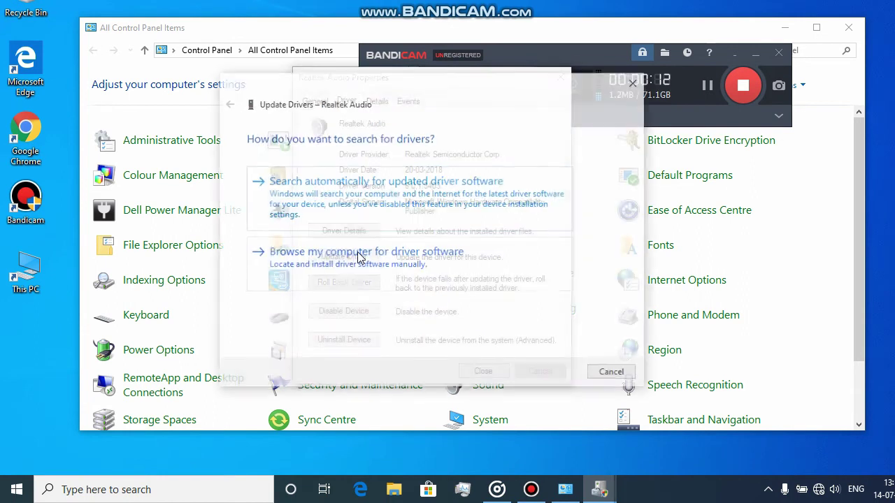
left_click(359, 273)
left_click(440, 302)
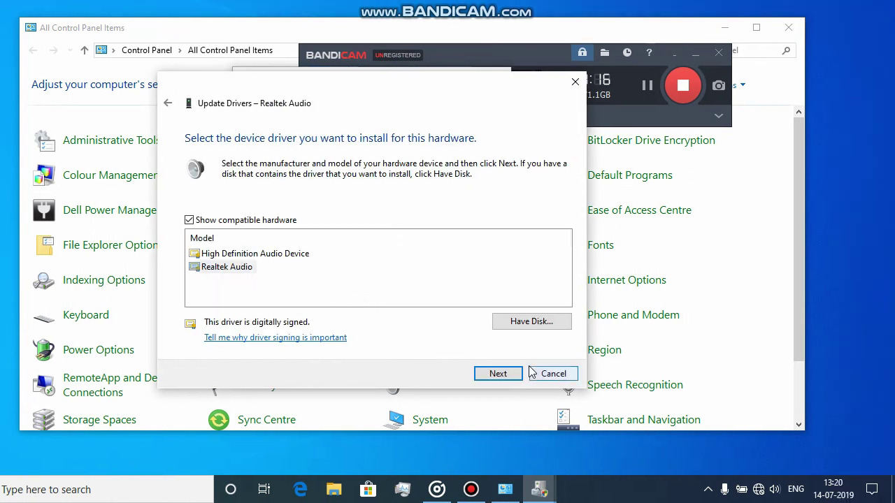
left_click(603, 373)
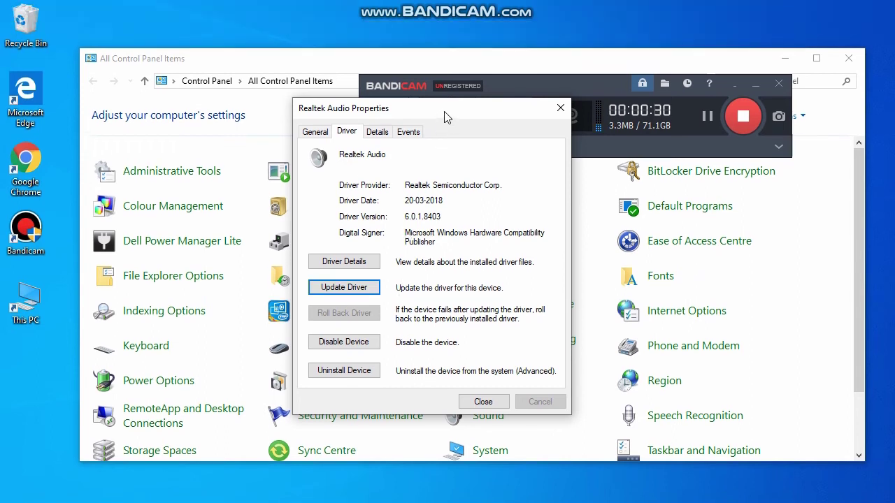
Step: Open the uninstall confirmation for Realtek Audio, try the option to delete its driver software, and cancel without uninstalling
left_click_drag(448, 117, 420, 97)
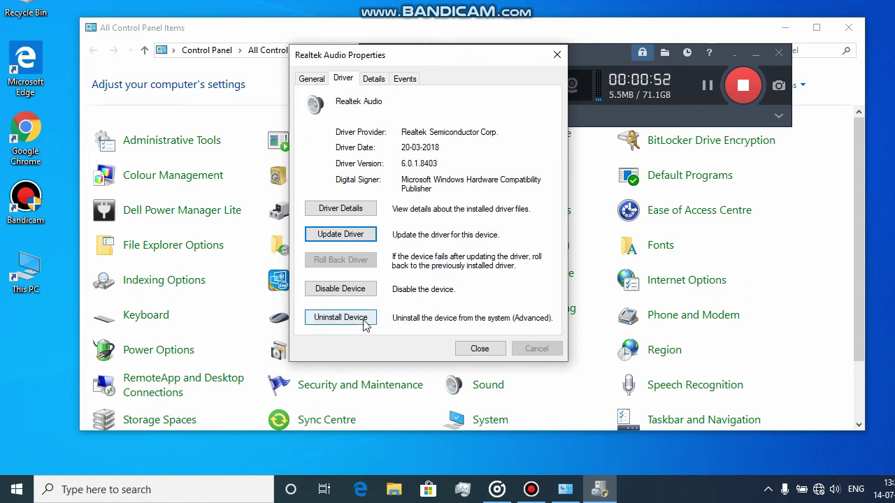
left_click(365, 323)
left_click(373, 245)
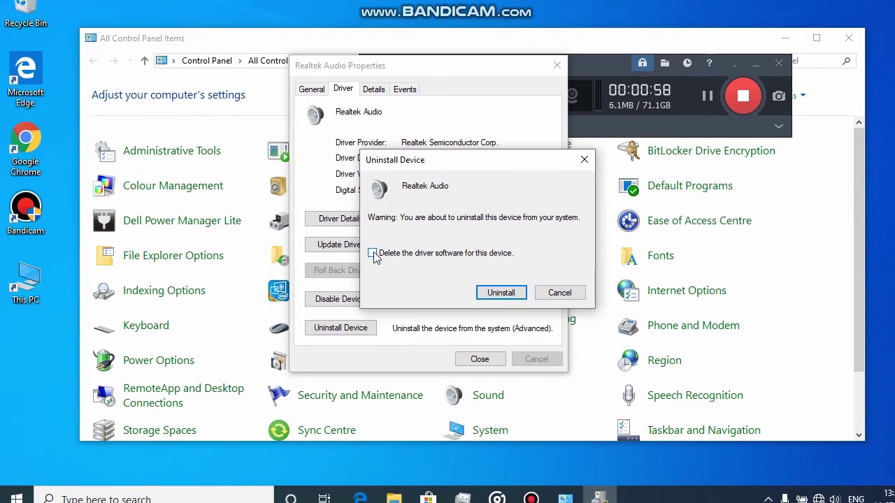
left_click(372, 253)
left_click(372, 253)
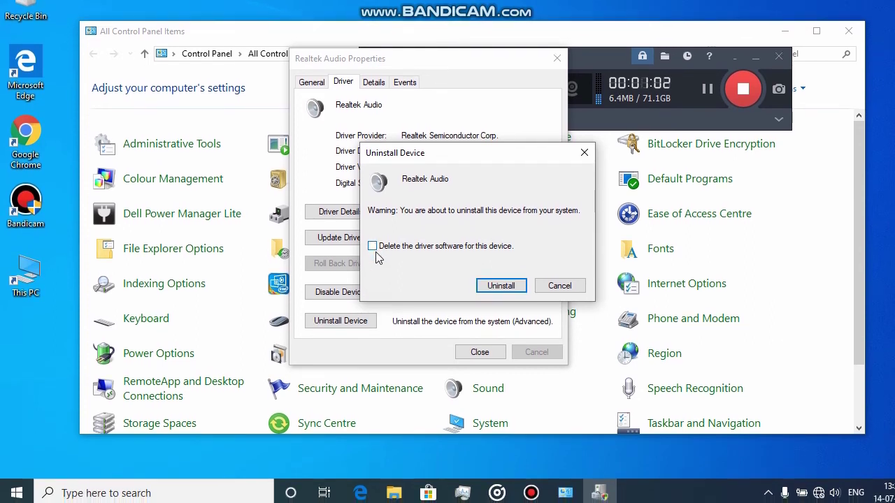
left_click(373, 253)
left_click(372, 253)
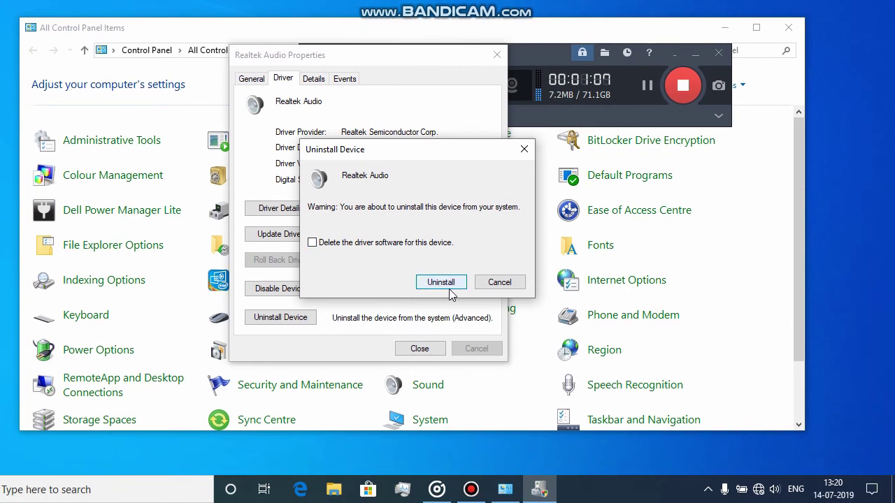
left_click(485, 286)
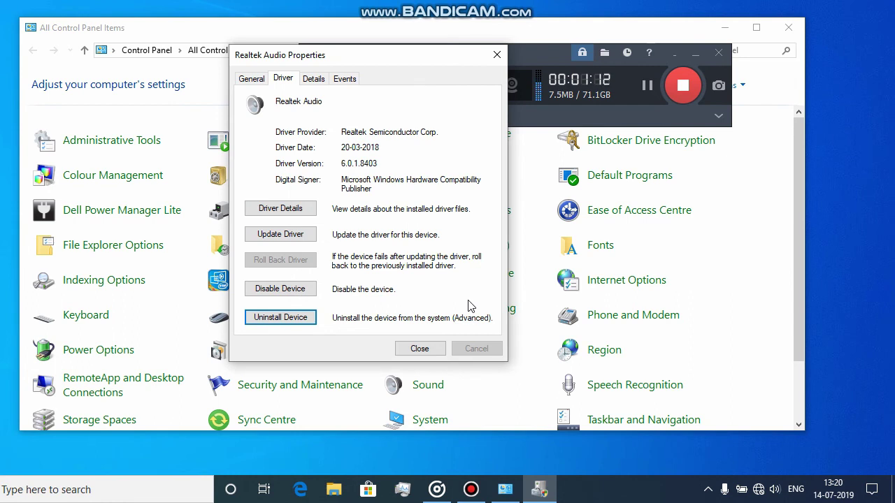
Step: Close the Realtek Audio properties, decline restarting the computer now, and close the Control Panel
left_click(424, 349)
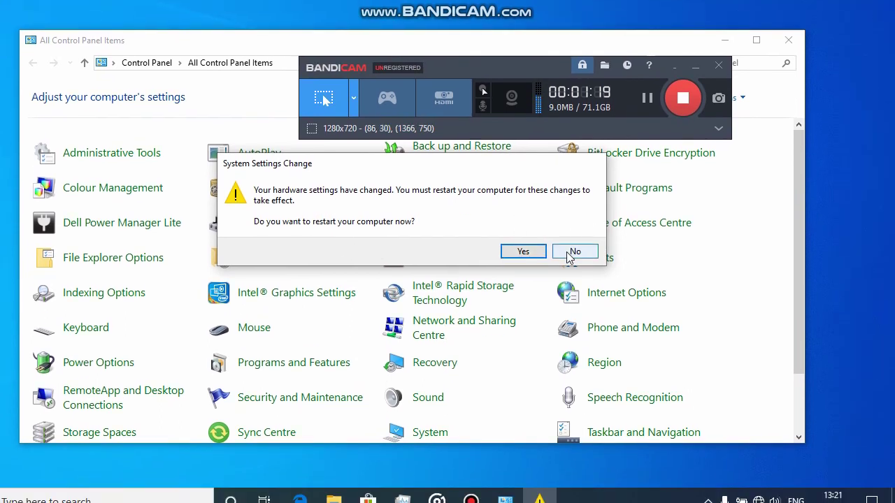
left_click(573, 252)
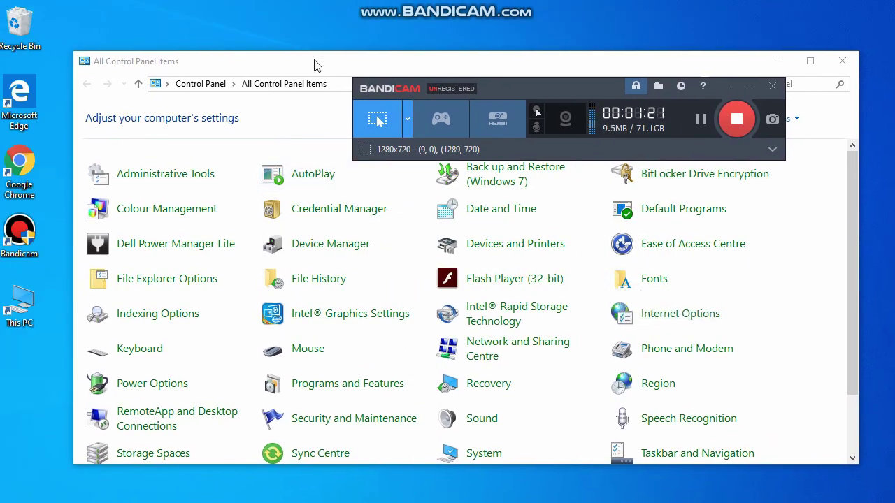
left_click(314, 65)
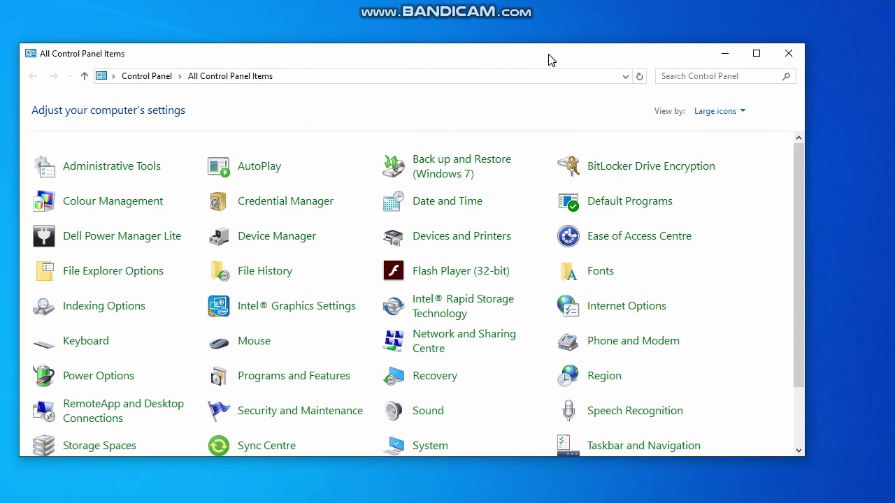
left_click(788, 54)
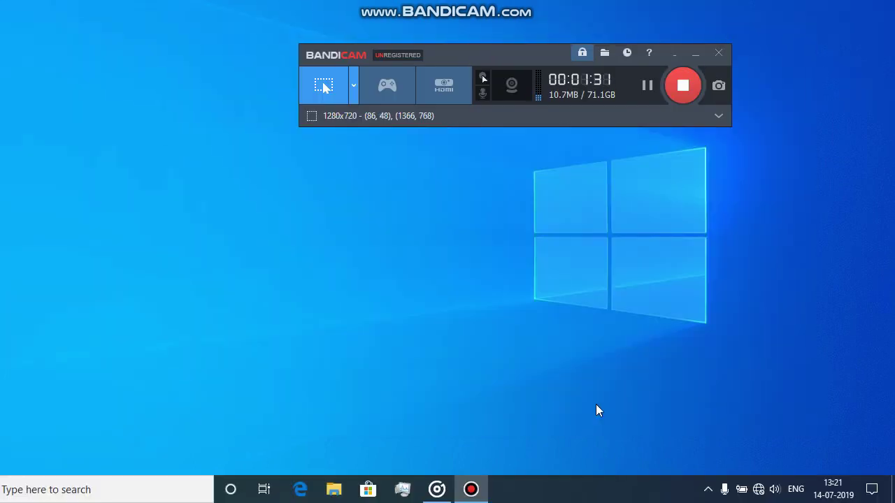